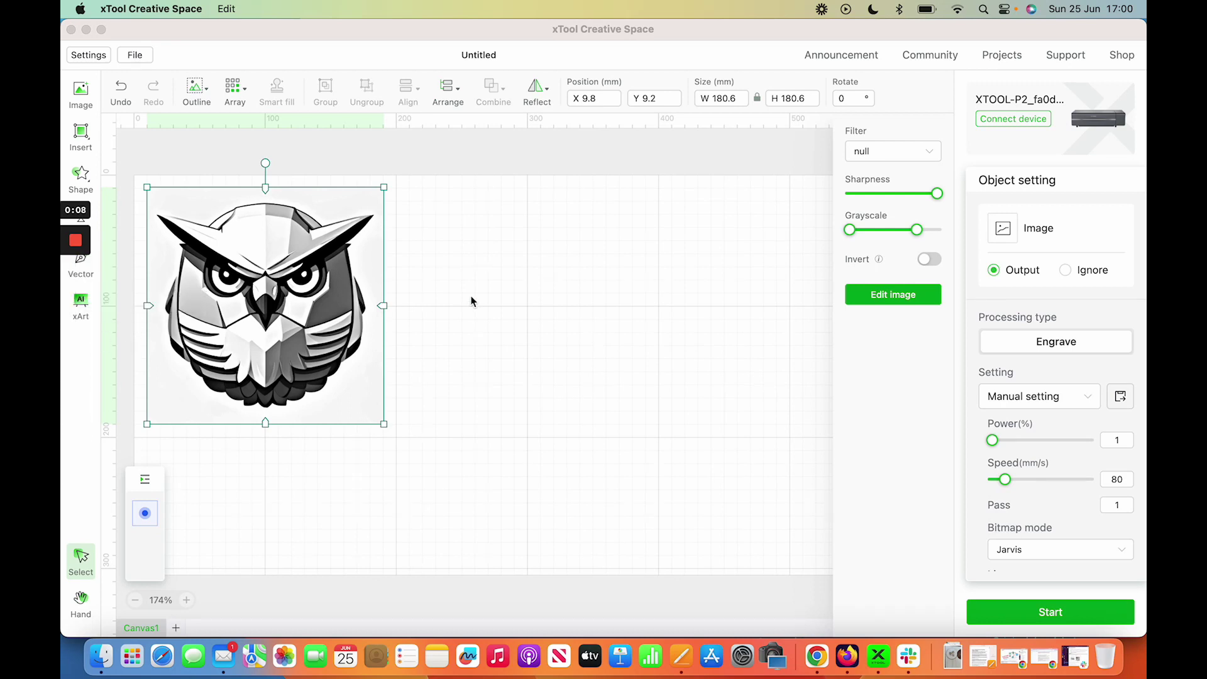
Step: Open xArt Text to Image, showing the owl prompt, Isometric style and generated gray owl
click(68, 26)
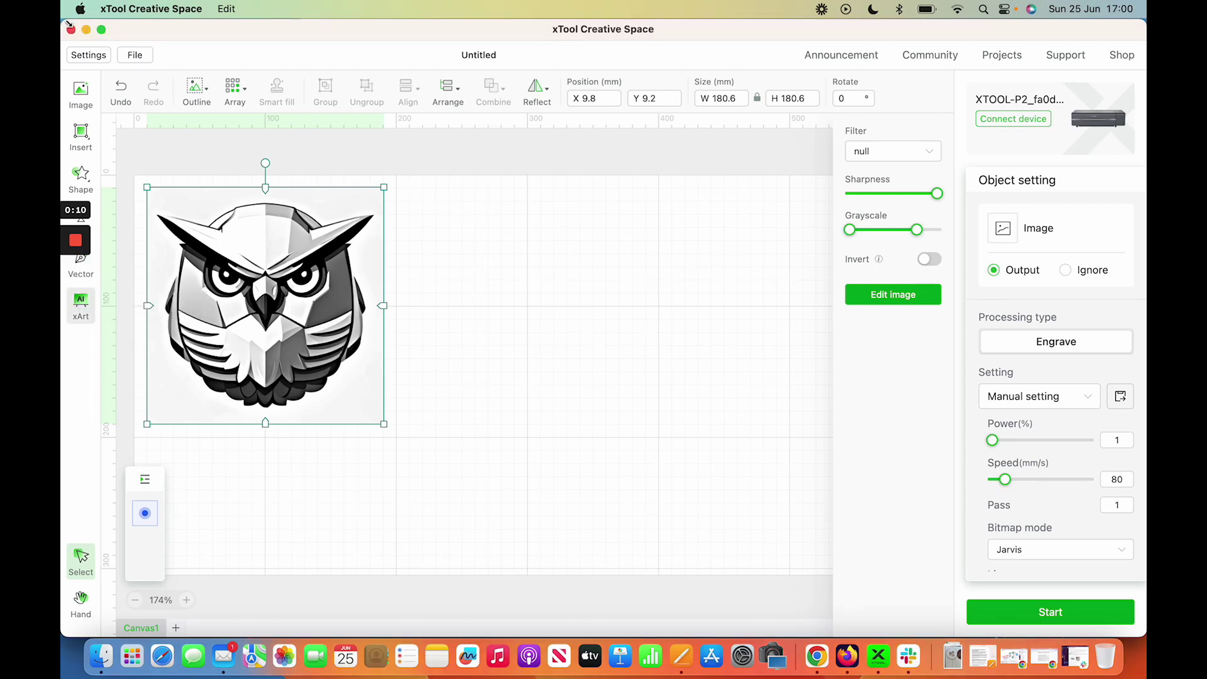
double_click(68, 27)
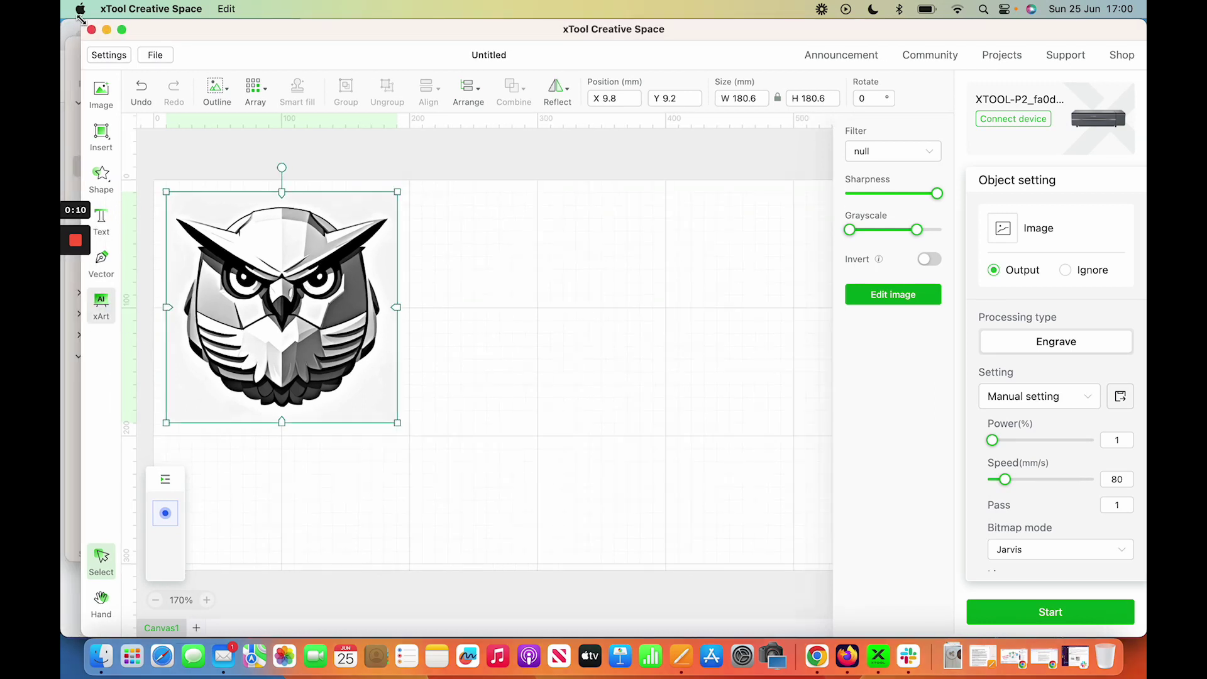
click(99, 304)
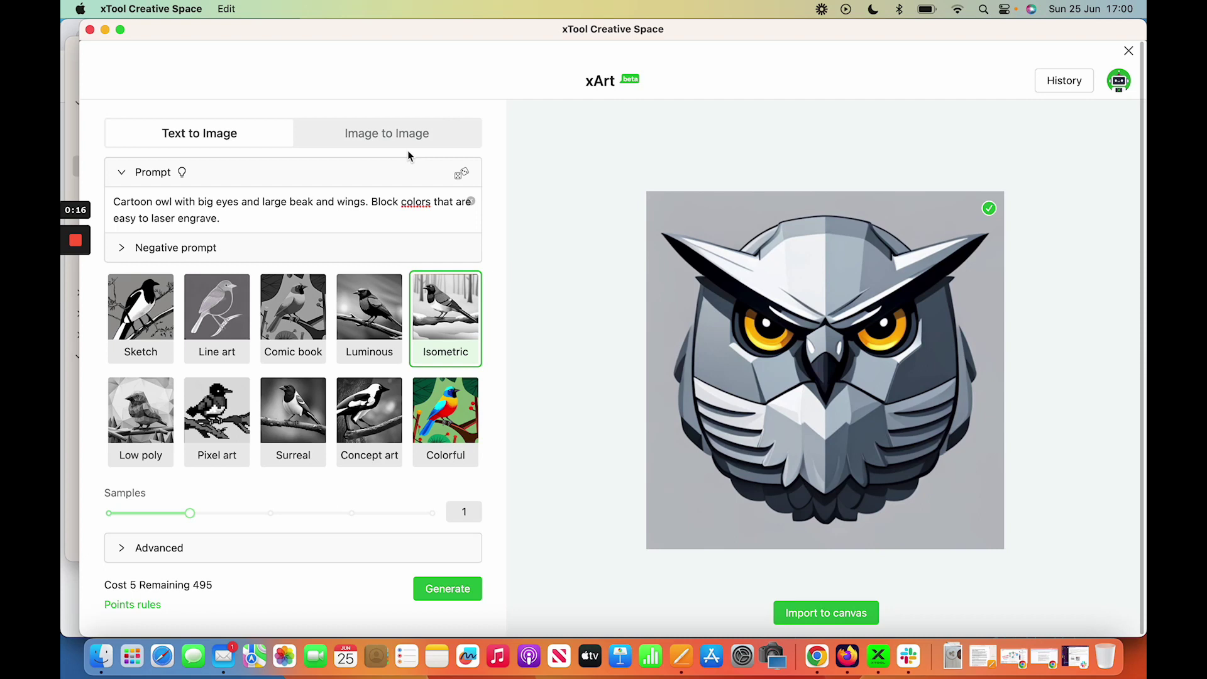
Step: Review the owl prompt and generation cost, then close the xArt generator
scroll(274, 388, down, 1)
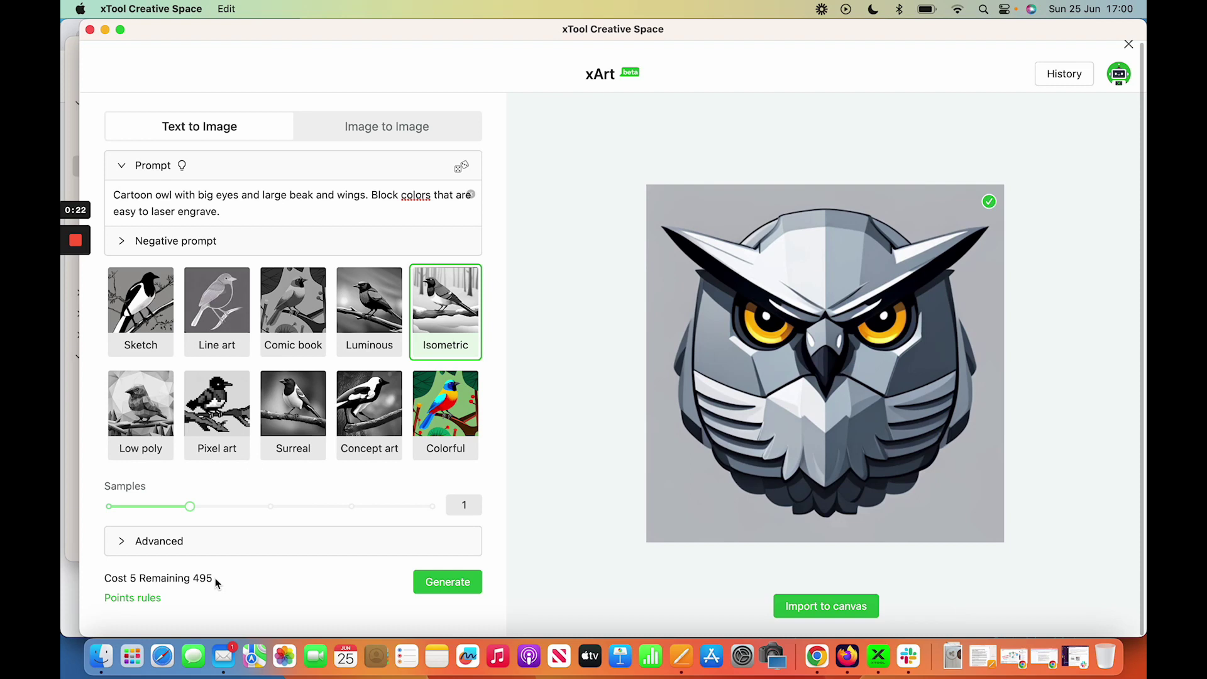
drag(128, 578, 224, 579)
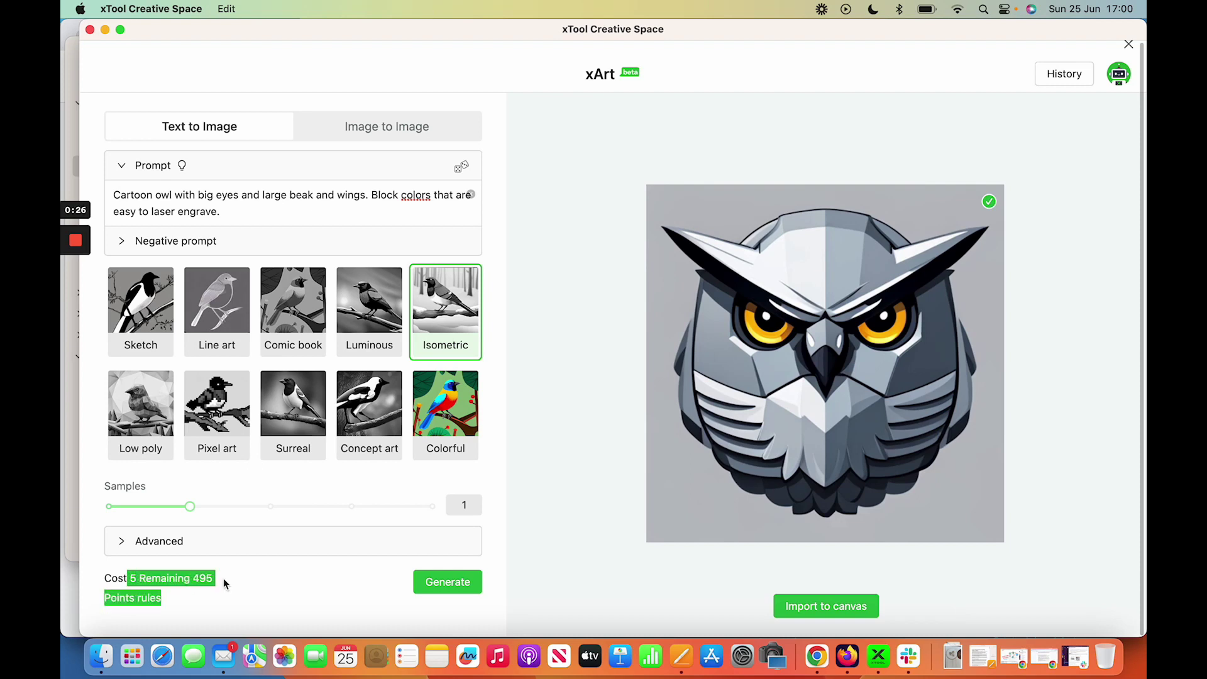
click(224, 577)
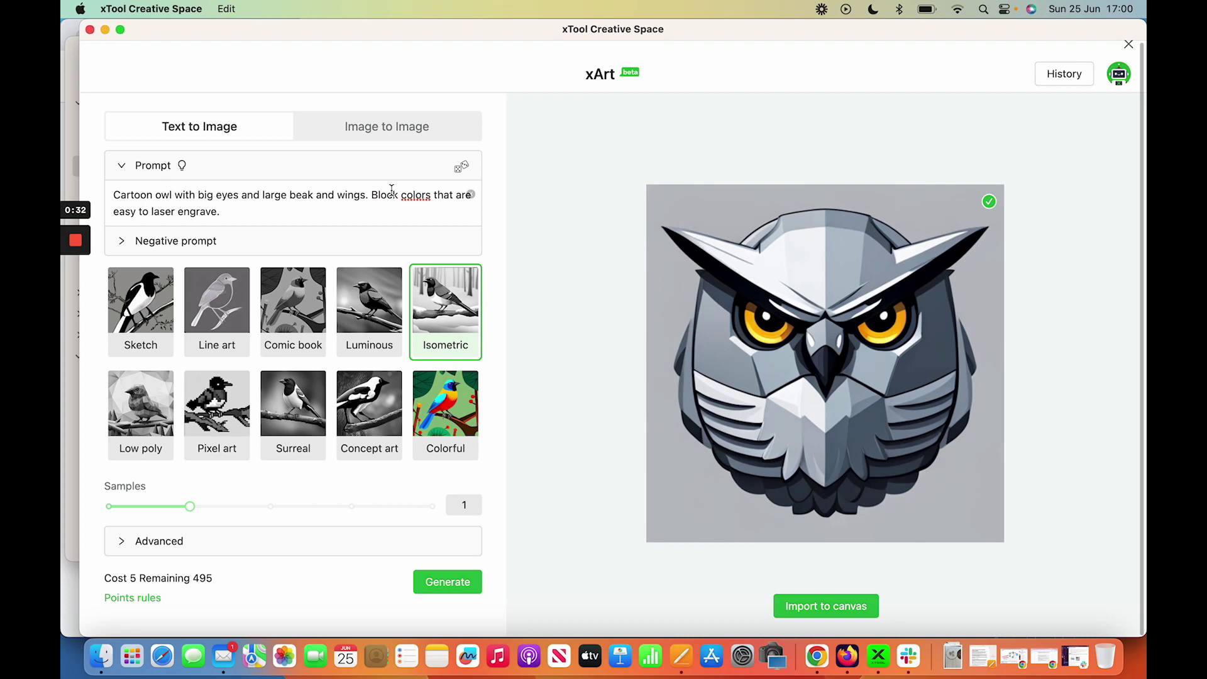
drag(222, 212, 160, 212)
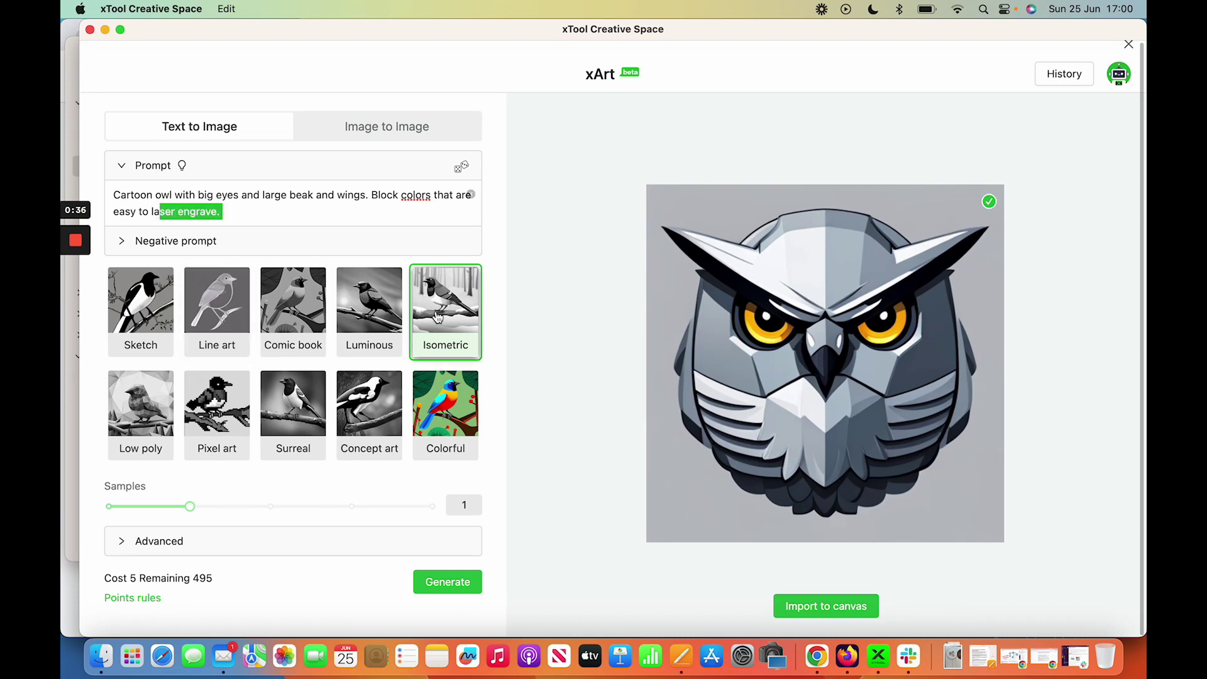
click(1129, 45)
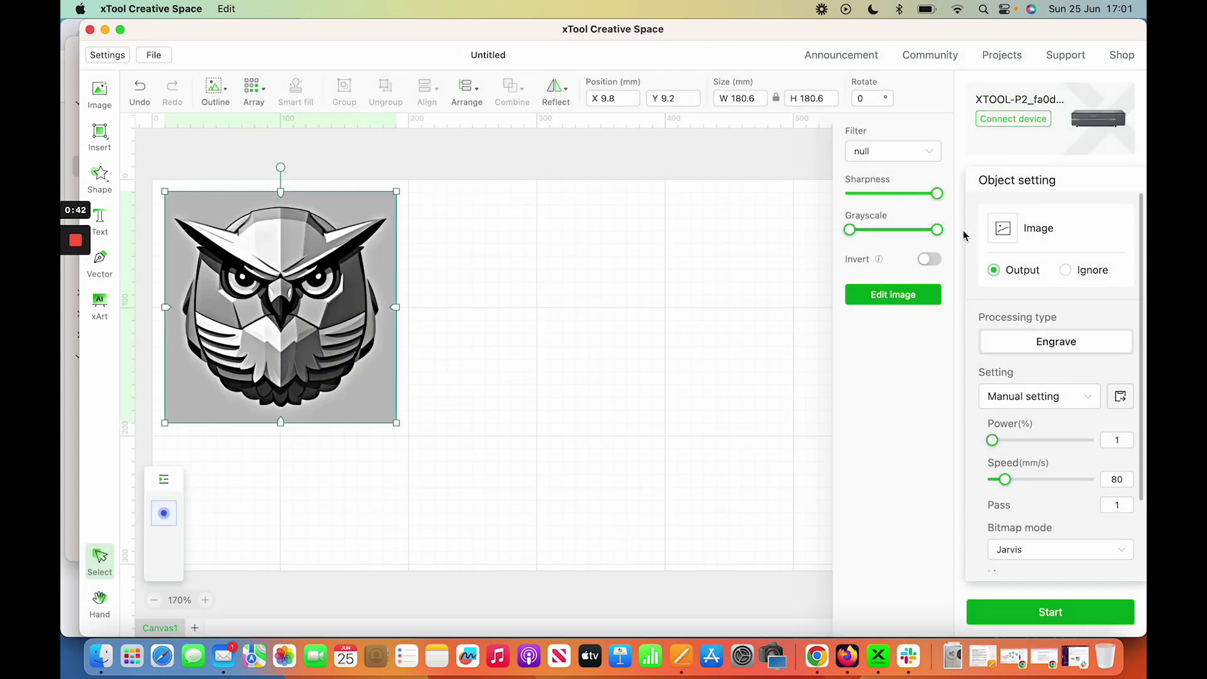
Step: Keep the image filter at none and lower the owl's grayscale upper limit to 196
mouse_move(843, 235)
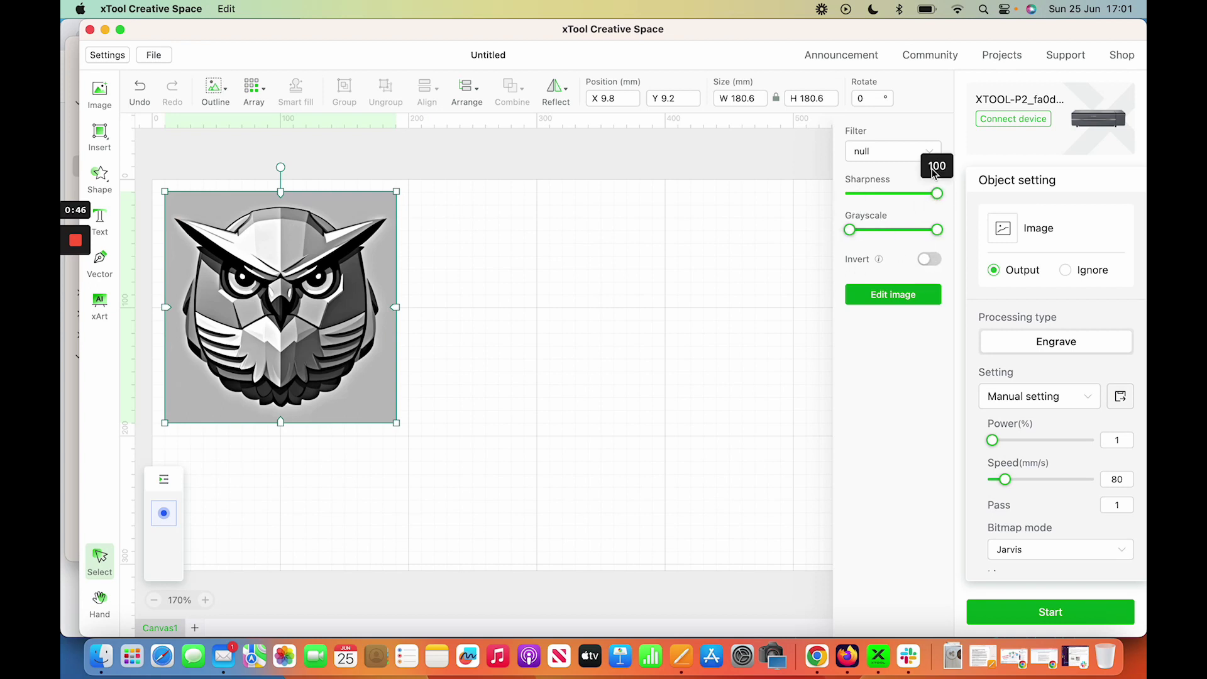
click(916, 154)
click(916, 154)
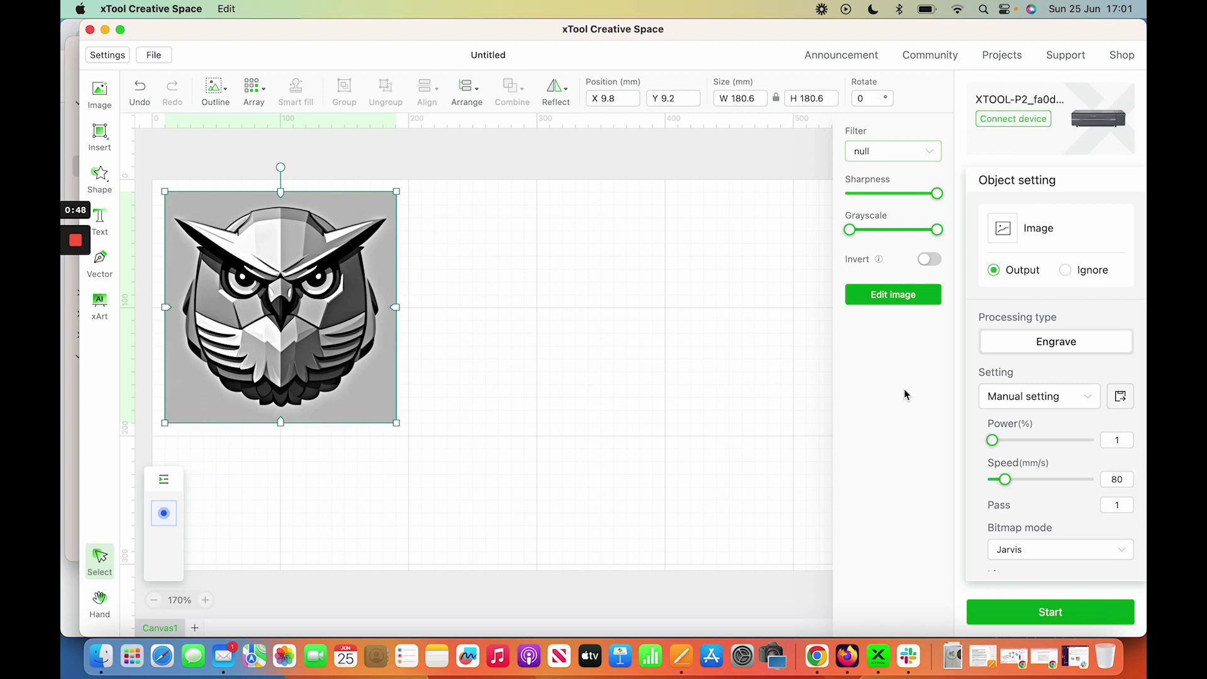
drag(937, 230, 895, 198)
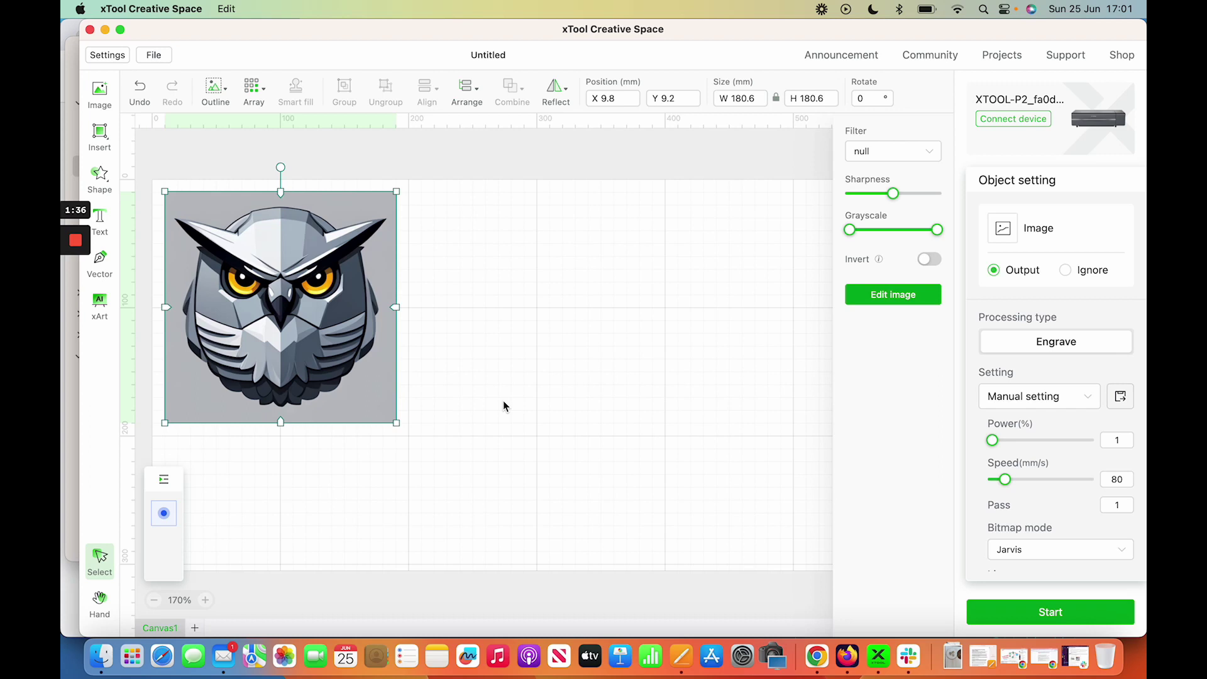
Step: Raise the owl image's sharpness to about 80
mouse_move(892, 195)
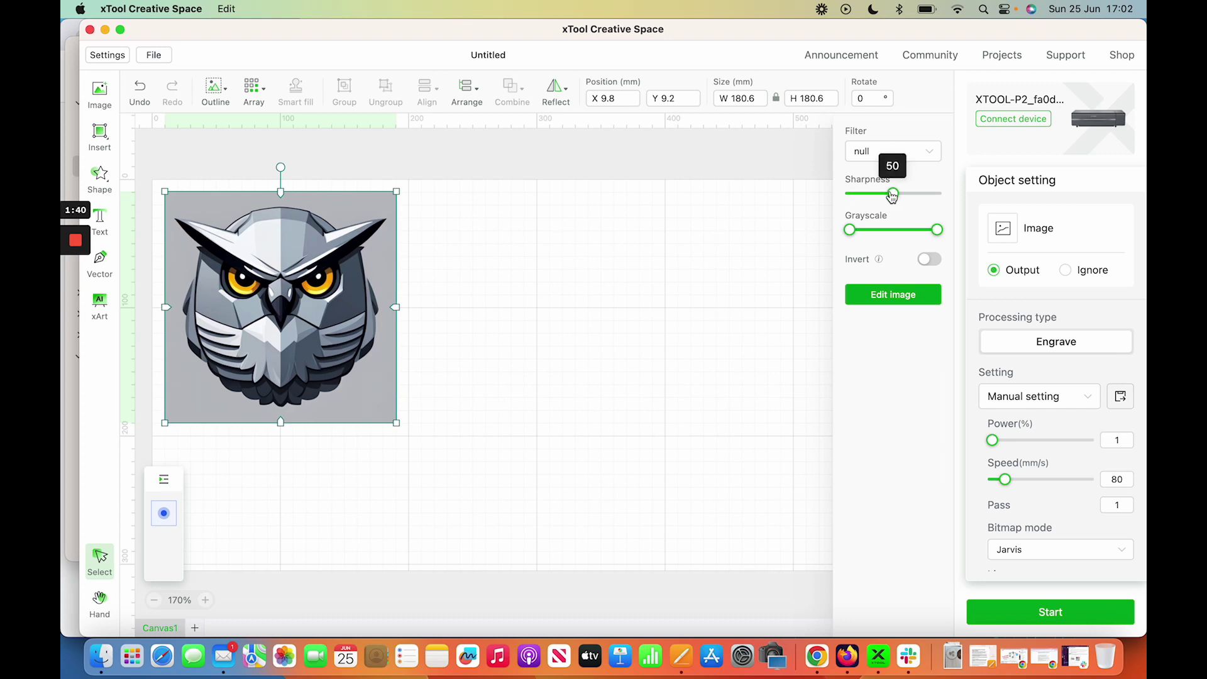
mouse_move(892, 195)
mouse_down()
mouse_move(919, 195)
mouse_move(935, 231)
mouse_move(905, 234)
mouse_move(917, 235)
mouse_up()
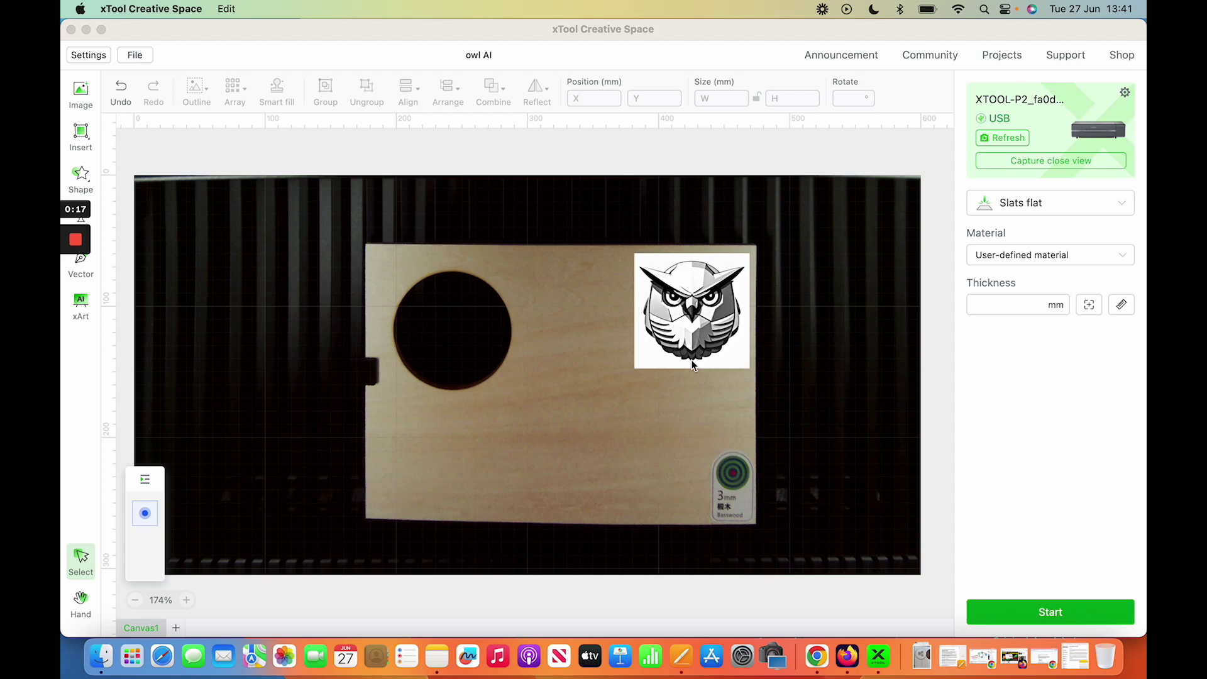
Step: Select the owl image and nudge it slightly up and right
click(697, 296)
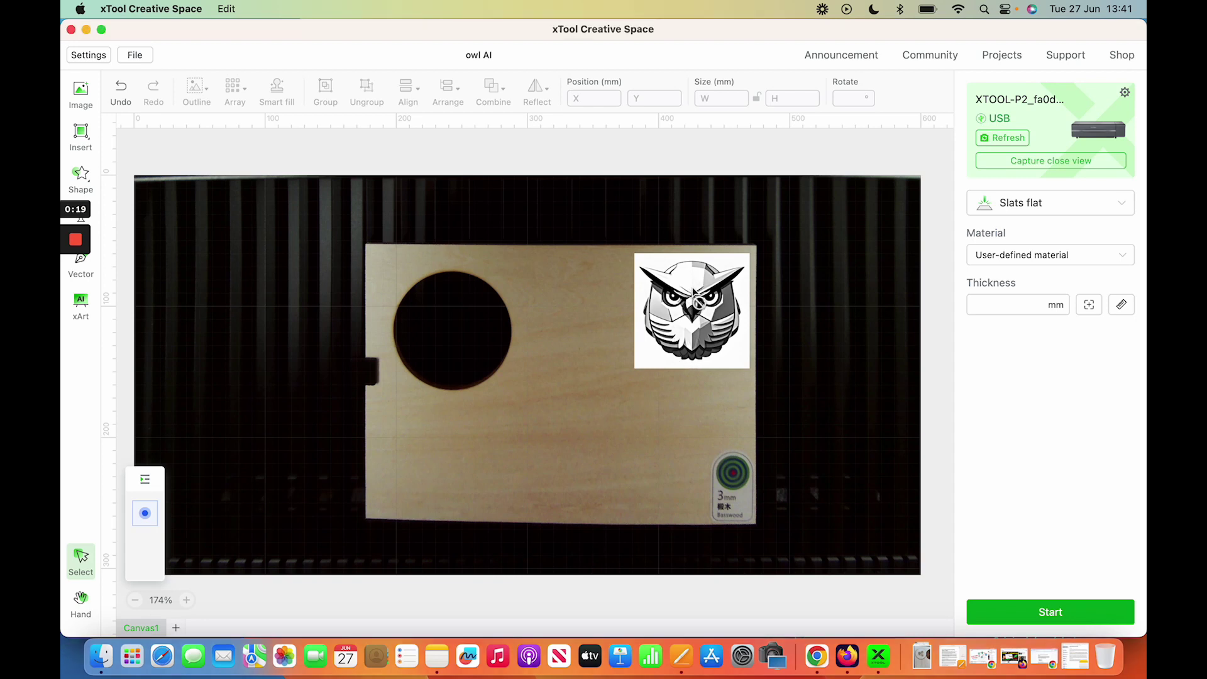
click(692, 302)
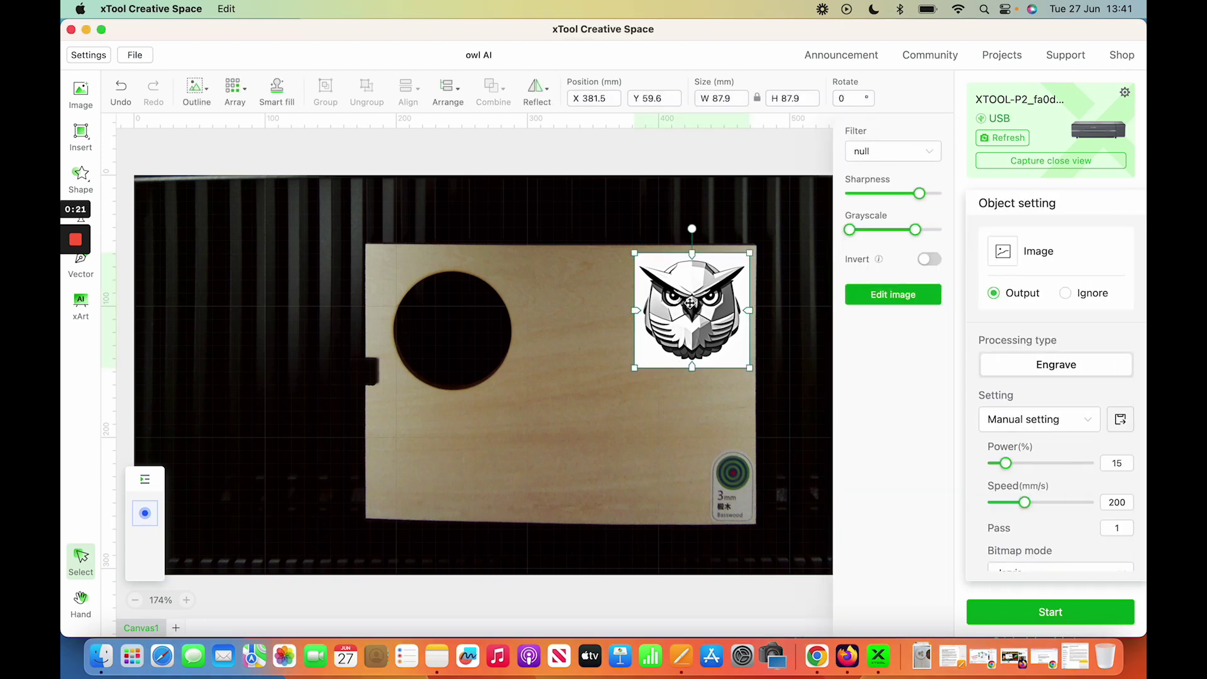
drag(690, 304, 692, 301)
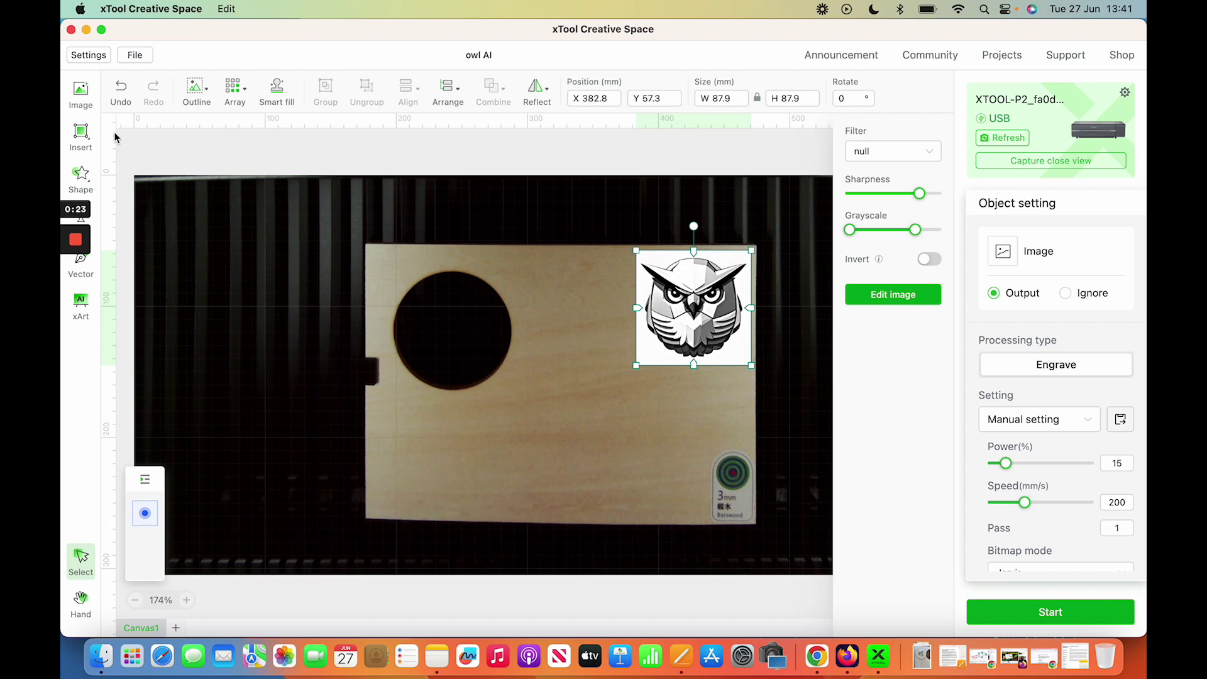
Step: Draw a rectangle around the owl set to Cut at 100% power and 30 mm/s
click(80, 132)
click(148, 159)
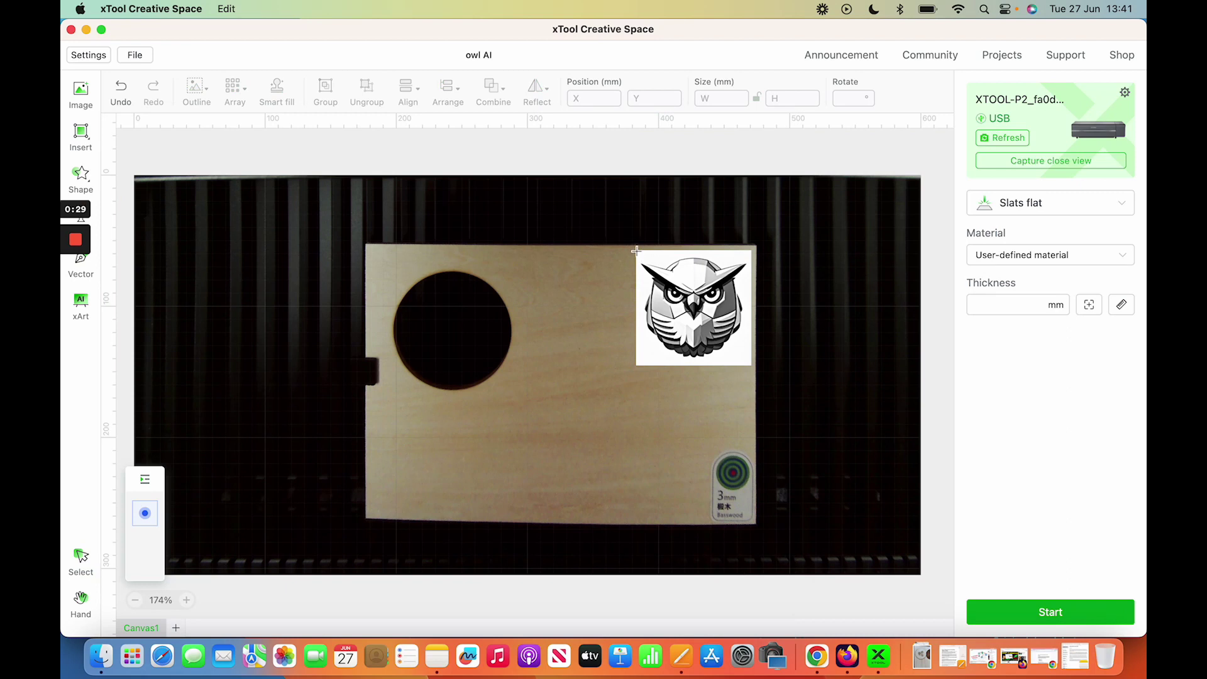
drag(636, 251, 752, 366)
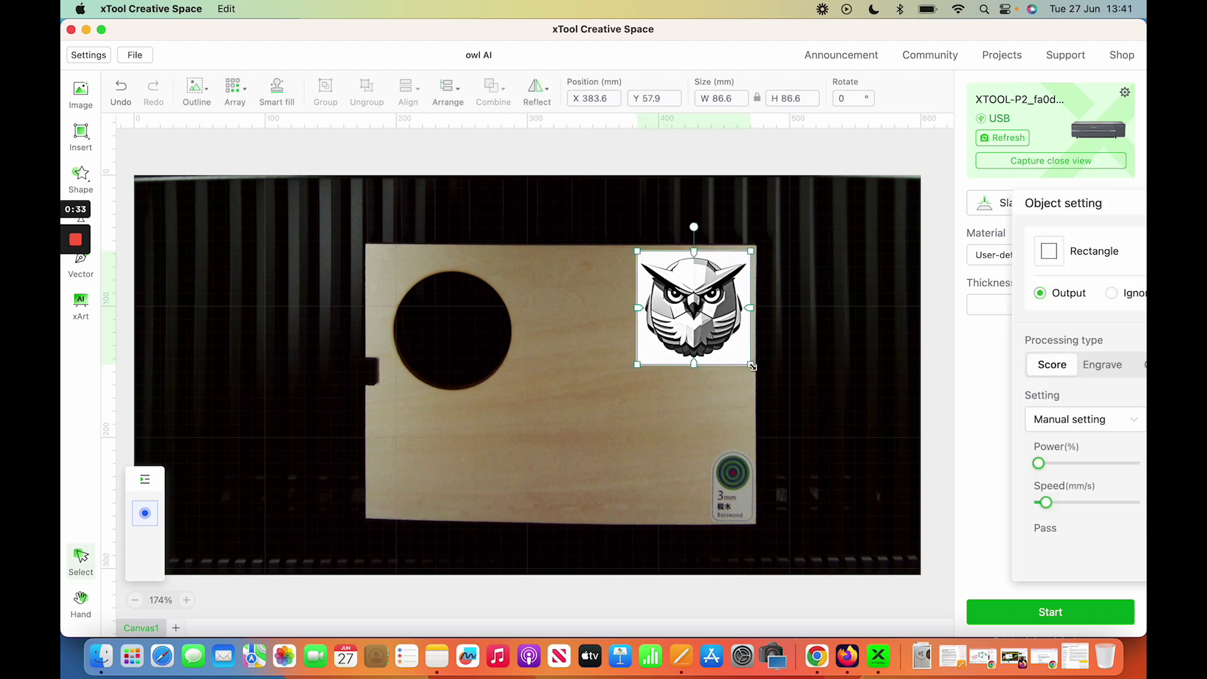
click(1107, 364)
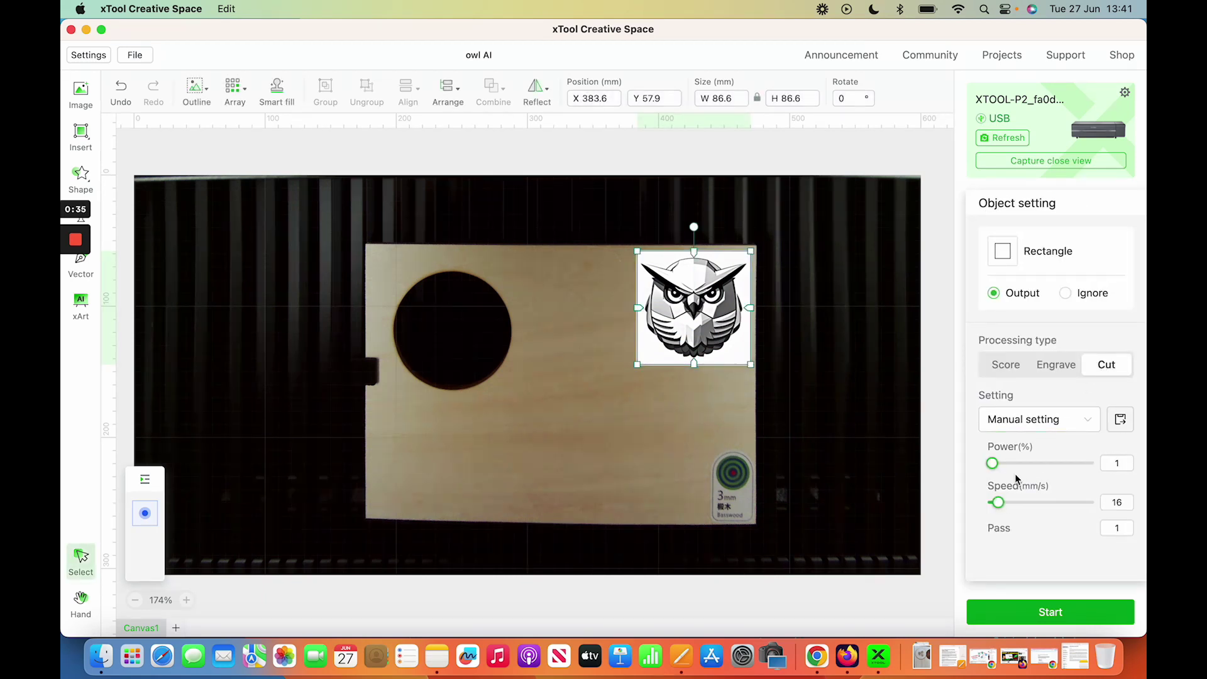
click(1119, 464)
text(100)
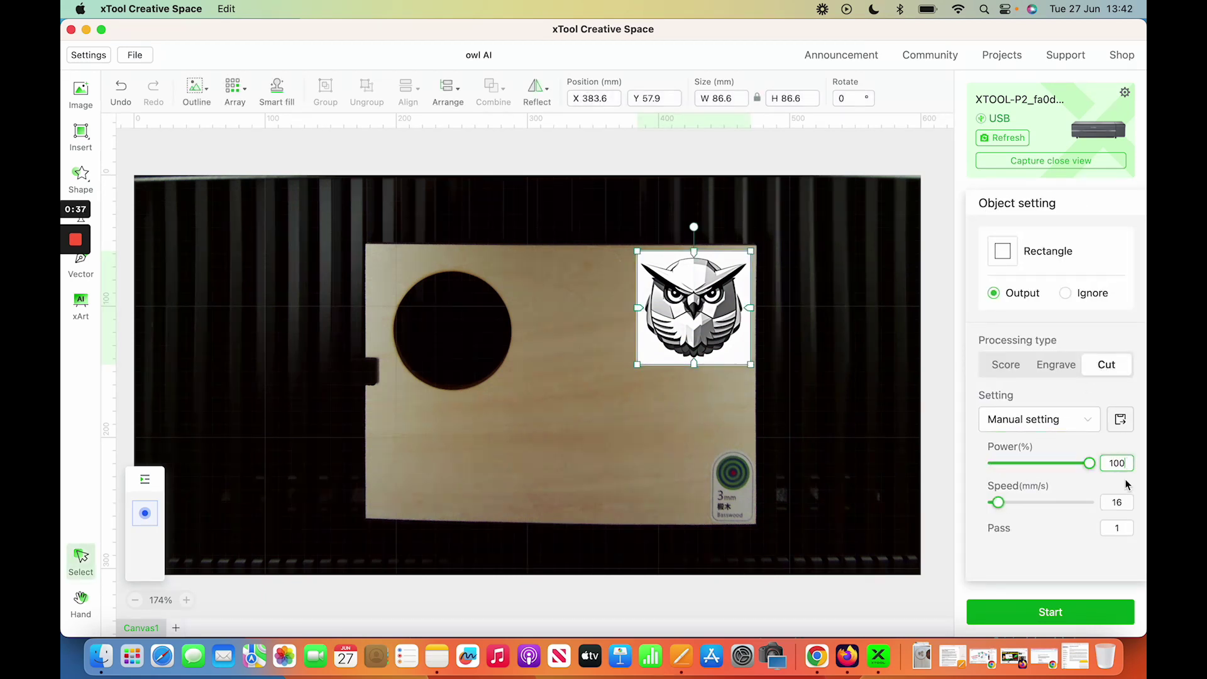
click(1120, 503)
text(30)
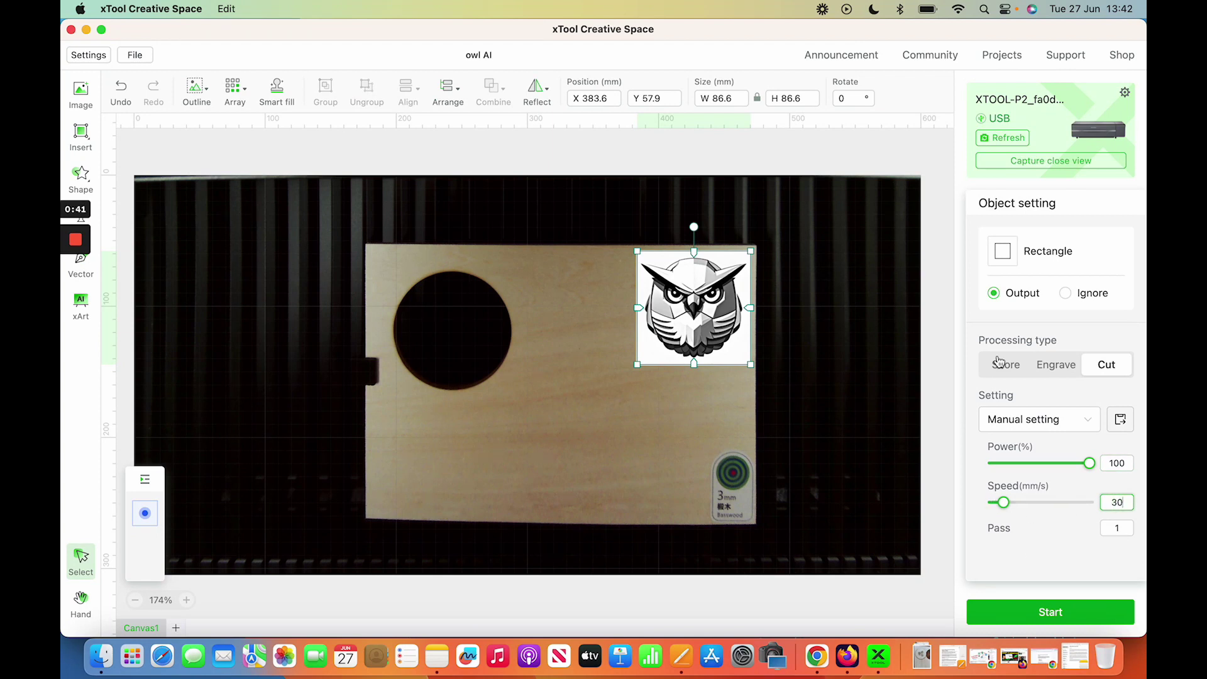
Step: Draw a second rectangle inside the owl frame, scoring at 15% power and 155 mm/s
click(78, 132)
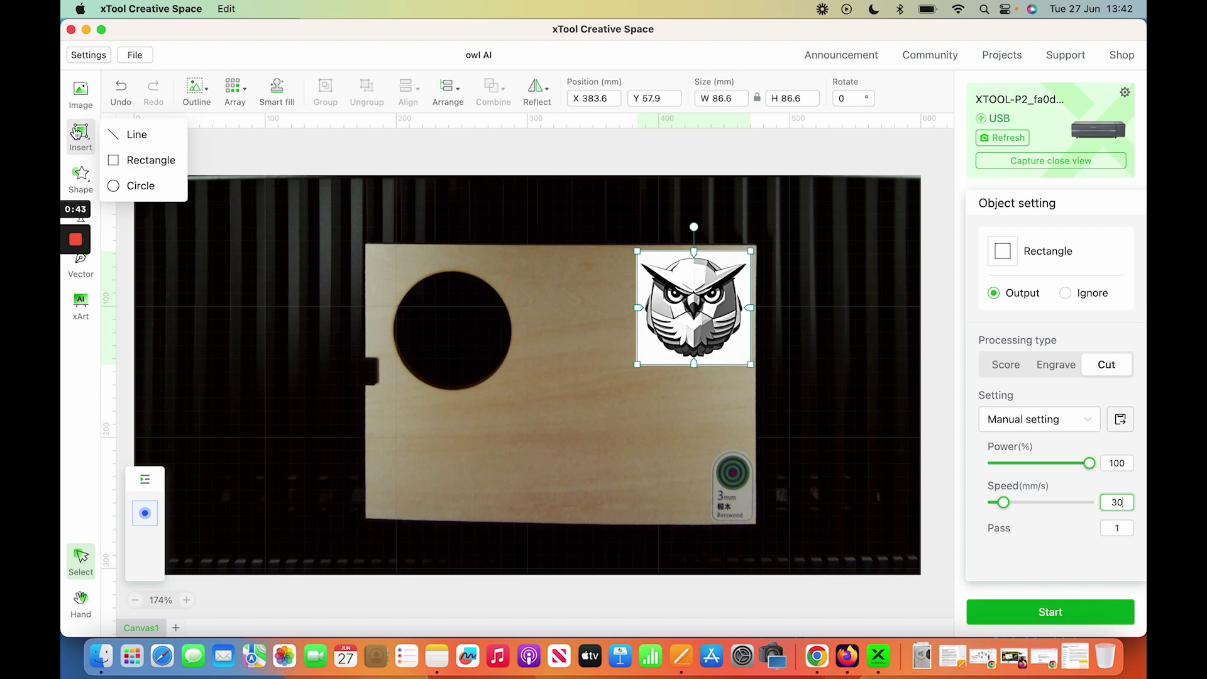
click(135, 160)
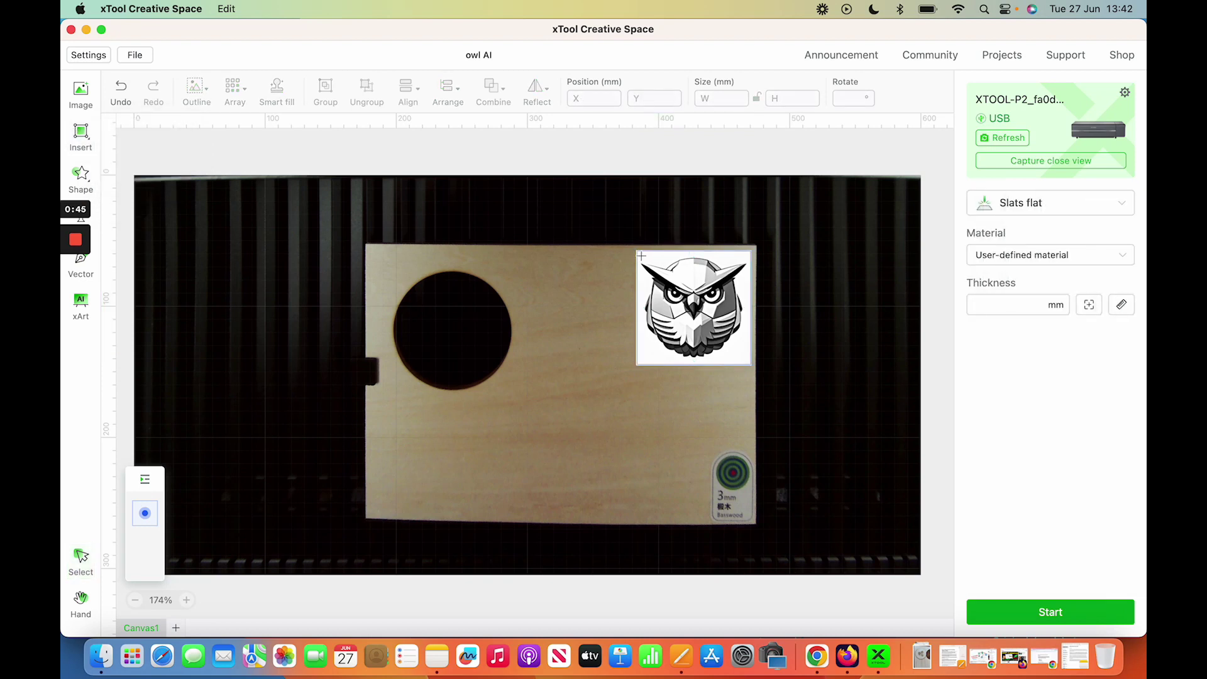
drag(640, 255, 748, 363)
mouse_move(995, 466)
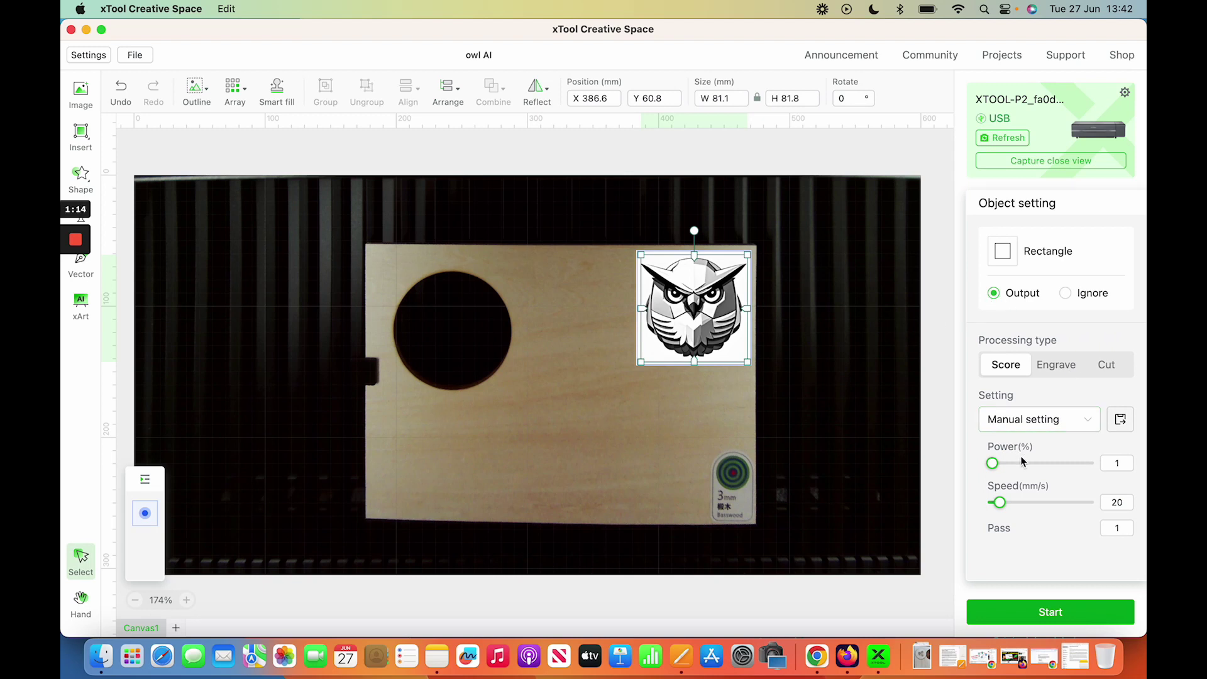
click(1122, 462)
text(5)
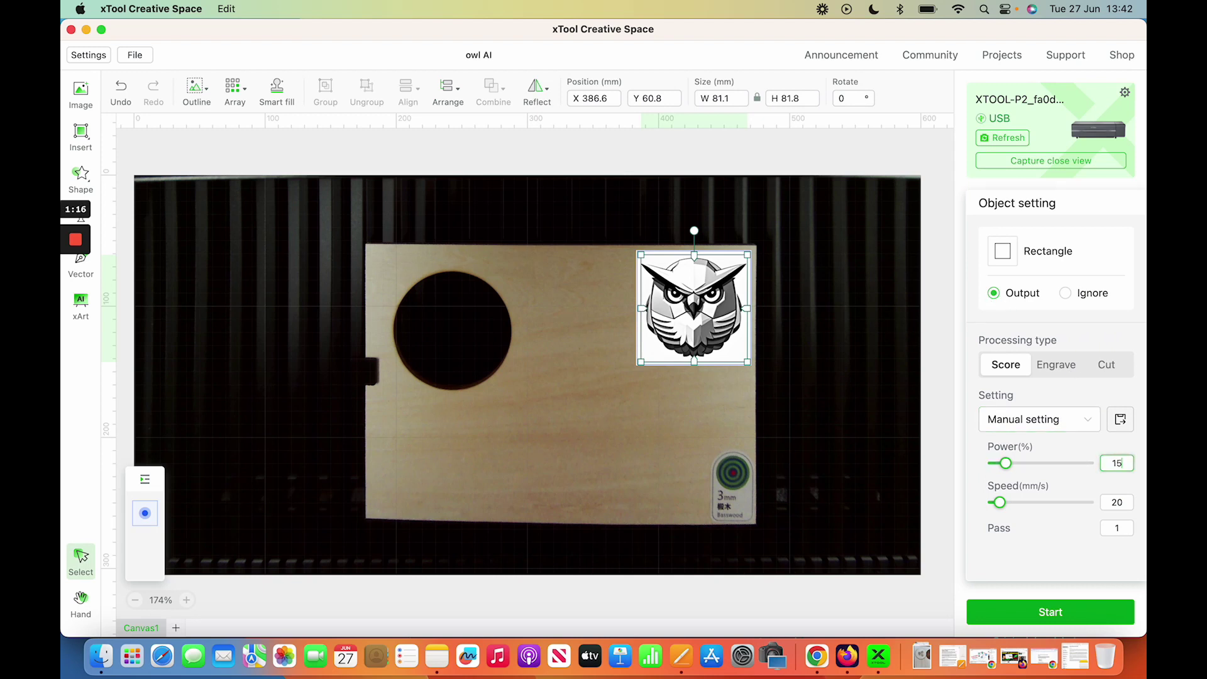
key(Tab)
drag(1000, 502, 1053, 503)
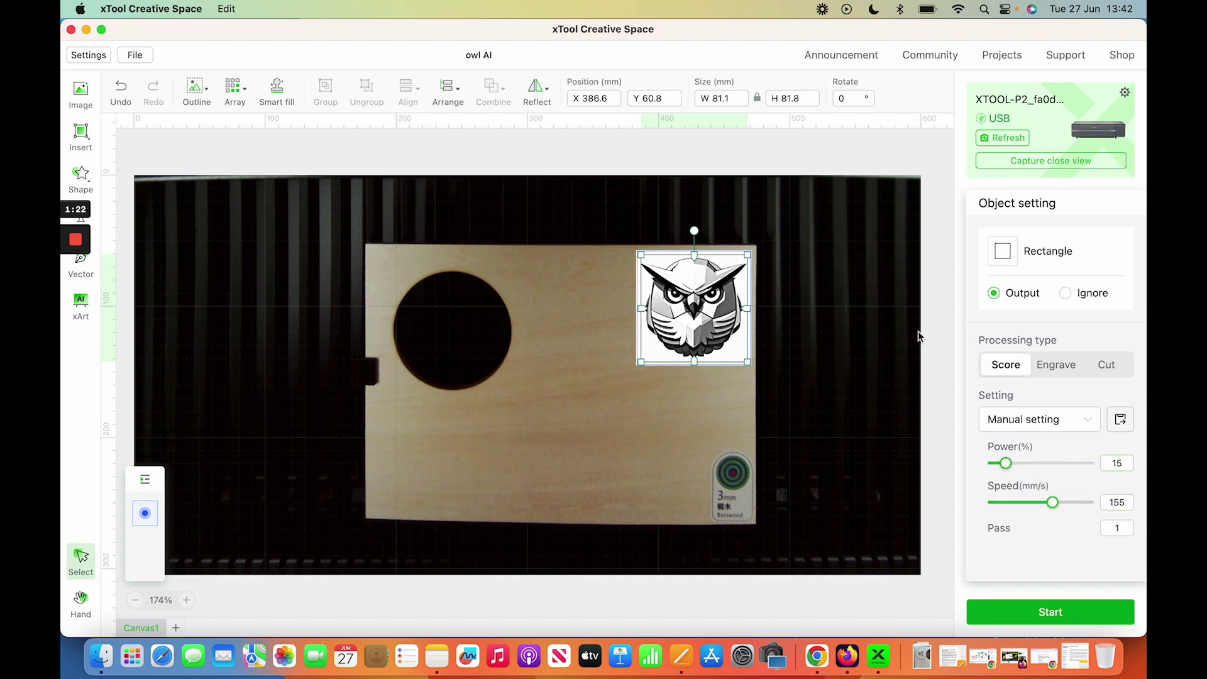
click(886, 337)
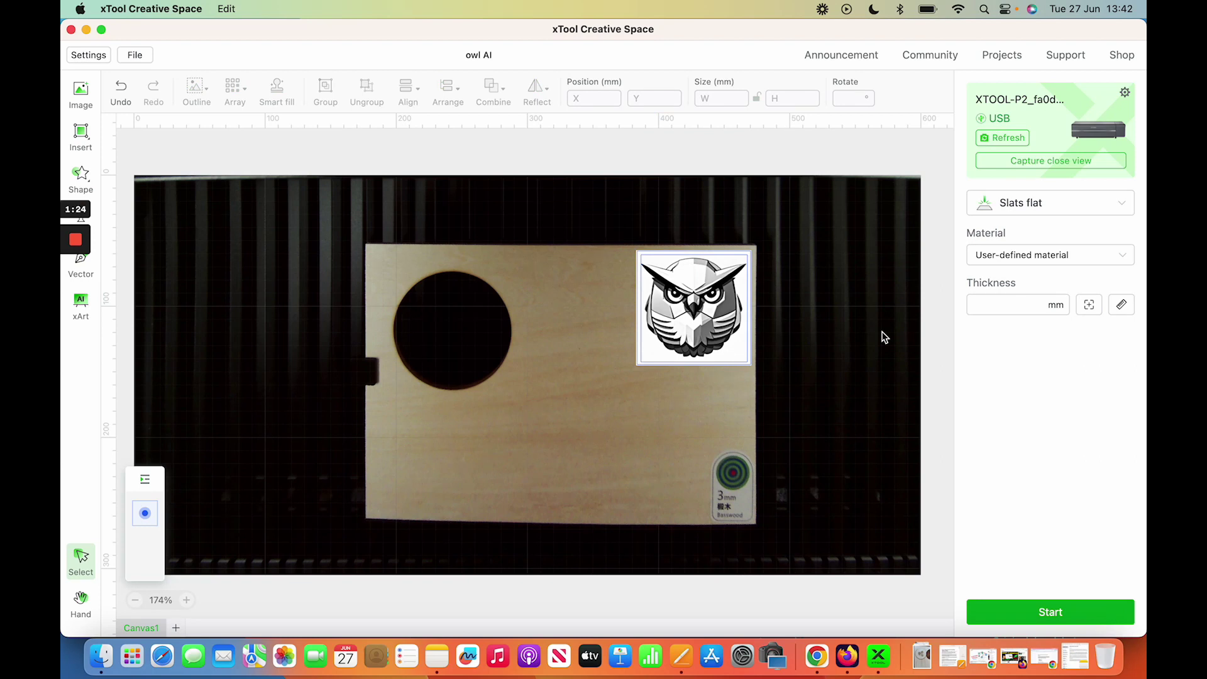